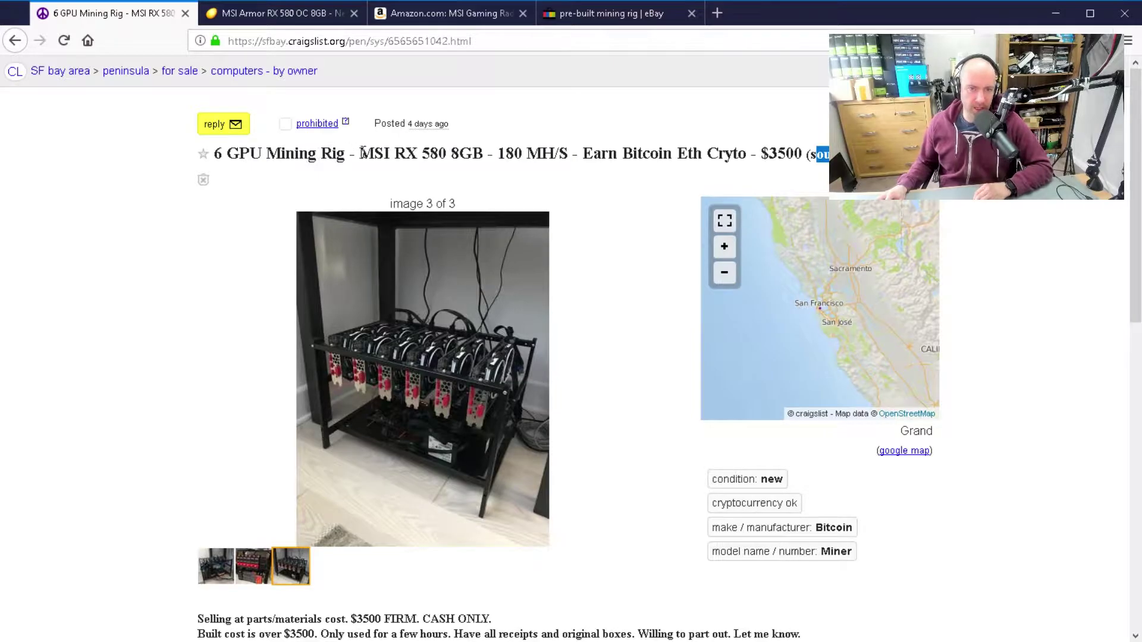
- Highlight the graphics card model in the title, then the $2700 firm price for just the 6 GPUs
drag(360, 154, 474, 158)
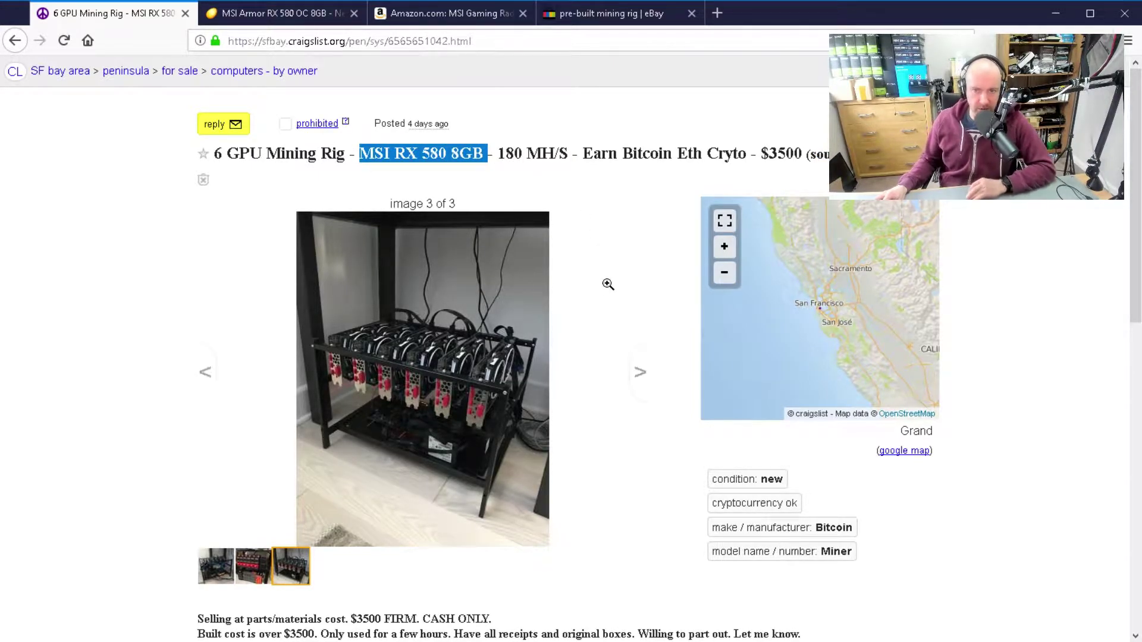
scroll(592, 310, down, 2)
scroll(591, 310, down, 2)
scroll(588, 310, up, 2)
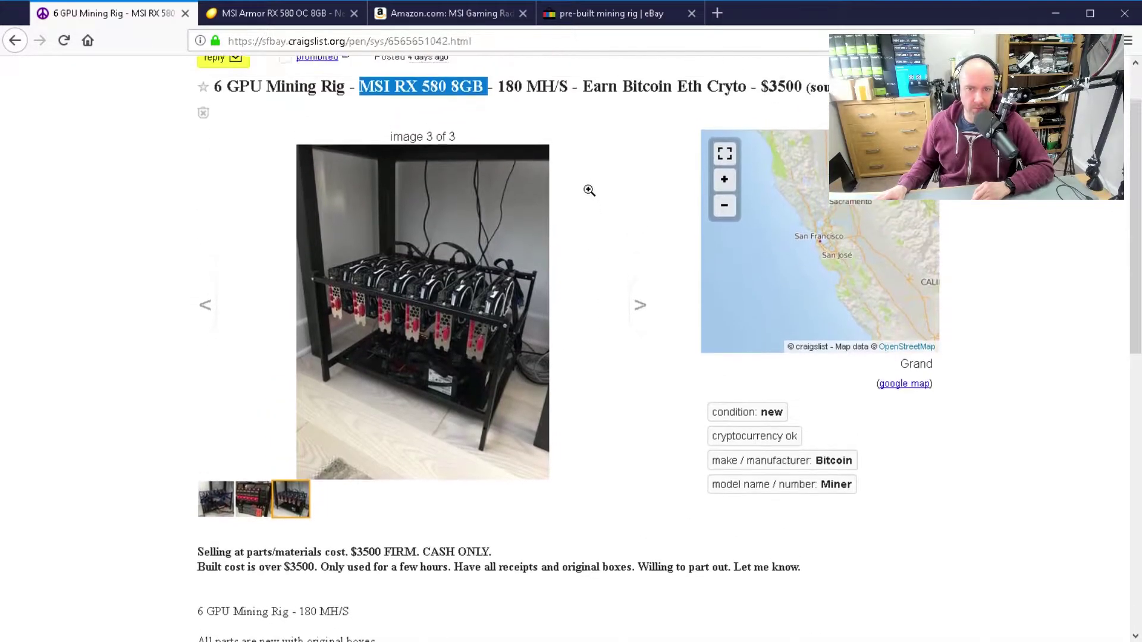
scroll(588, 205, up, 2)
drag(687, 154, 721, 154)
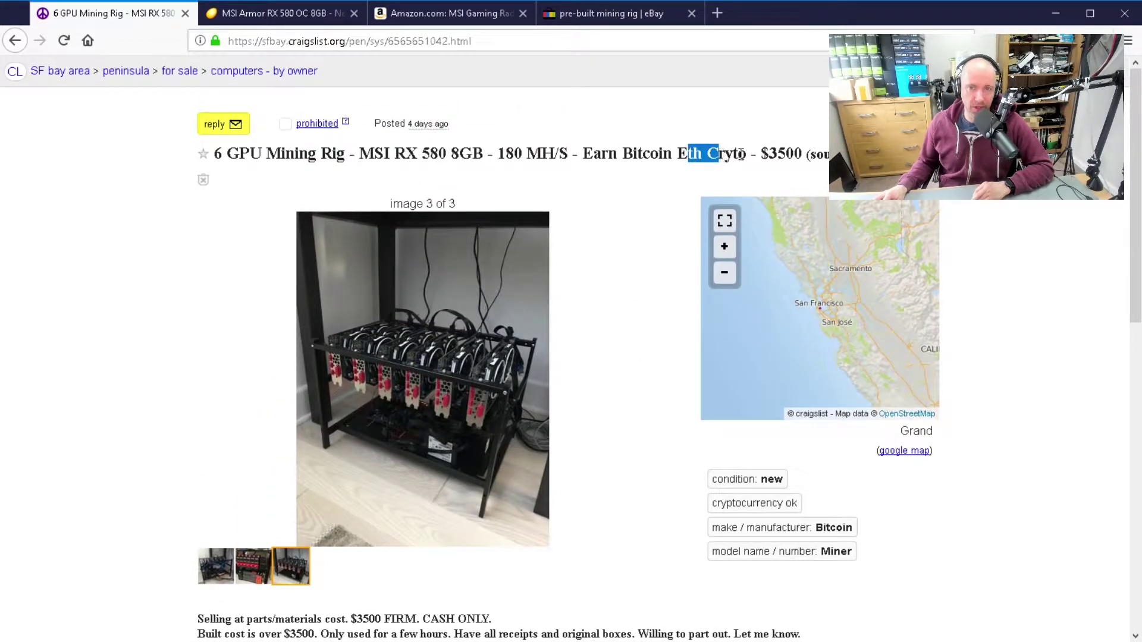
scroll(402, 326, down, 5)
scroll(402, 326, up, 5)
scroll(267, 446, down, 1)
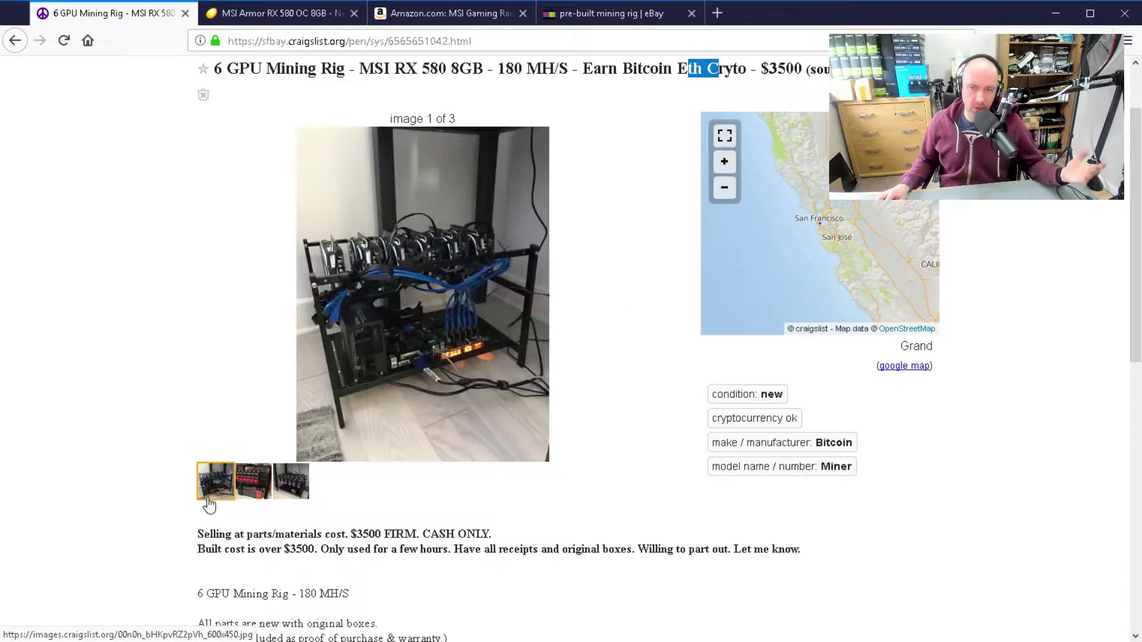
mouse_move(215, 567)
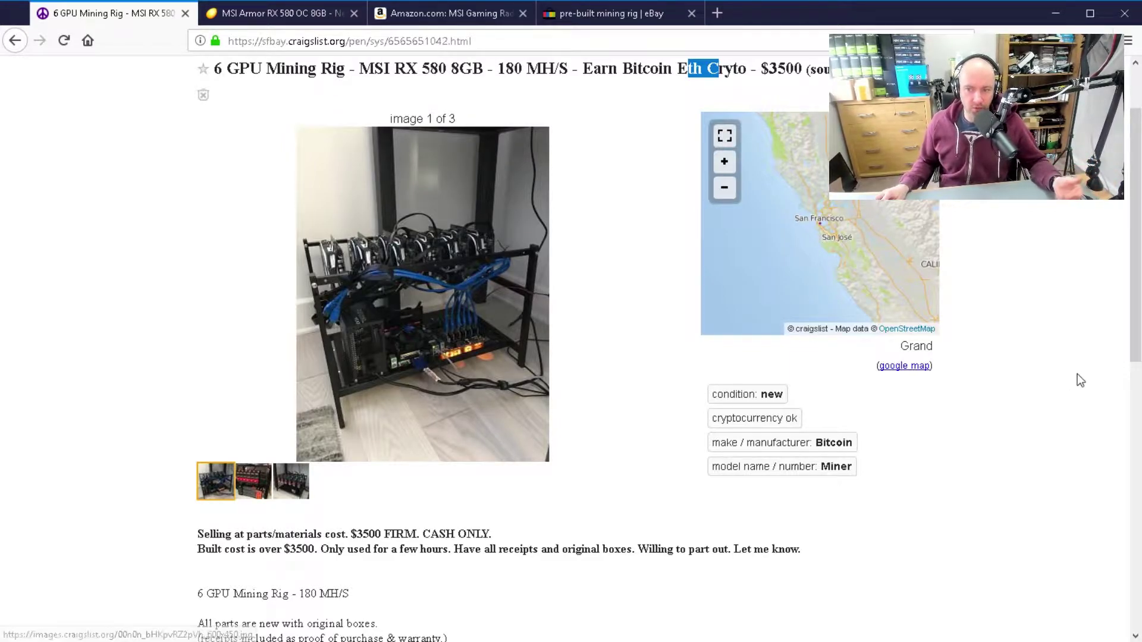
key(alt+Tab)
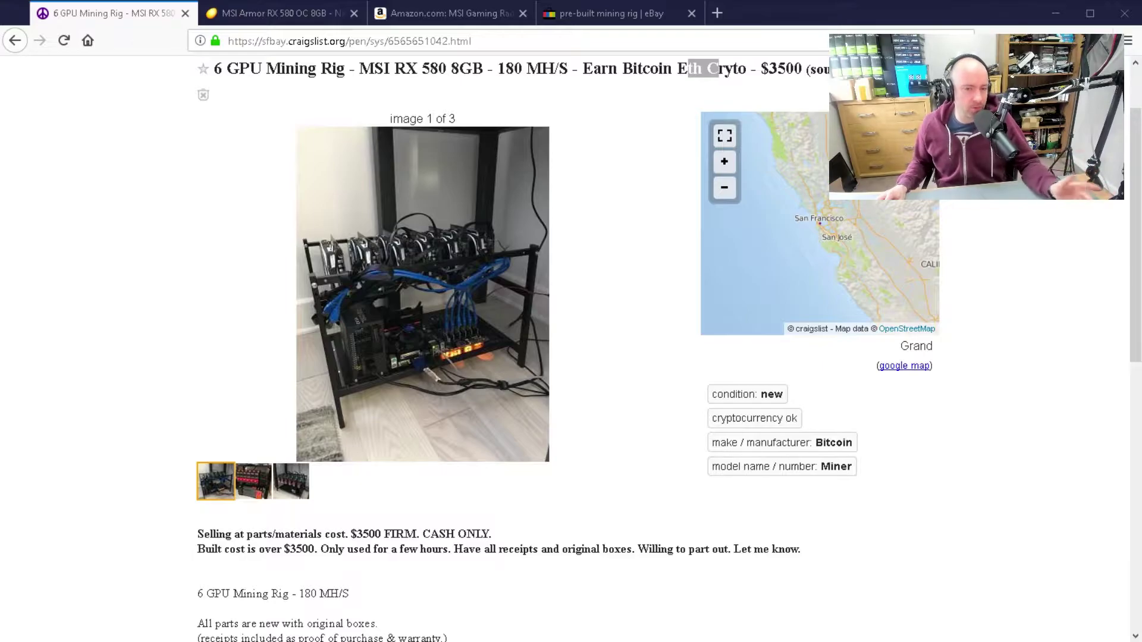
click(225, 344)
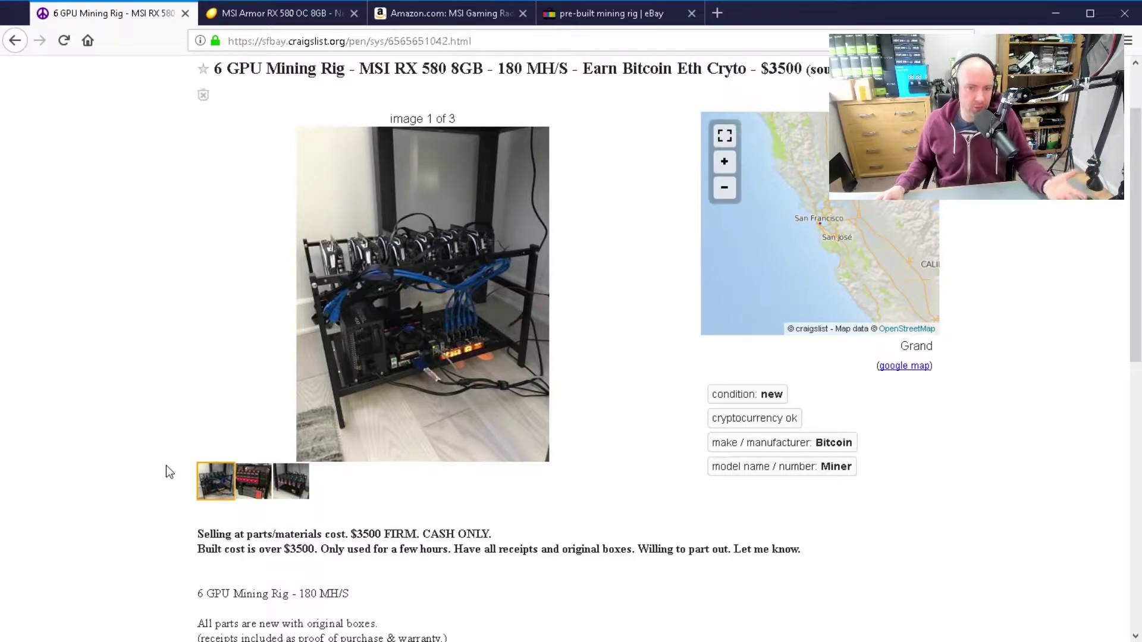
scroll(166, 465, down, 2)
scroll(268, 447, down, 3)
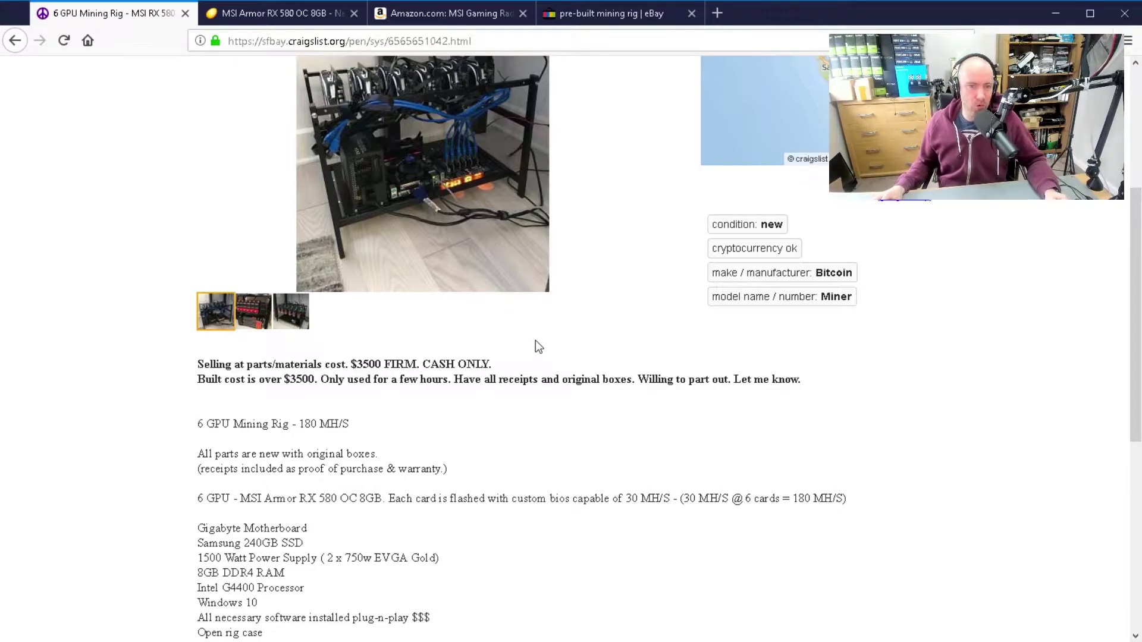
scroll(535, 340, down, 2)
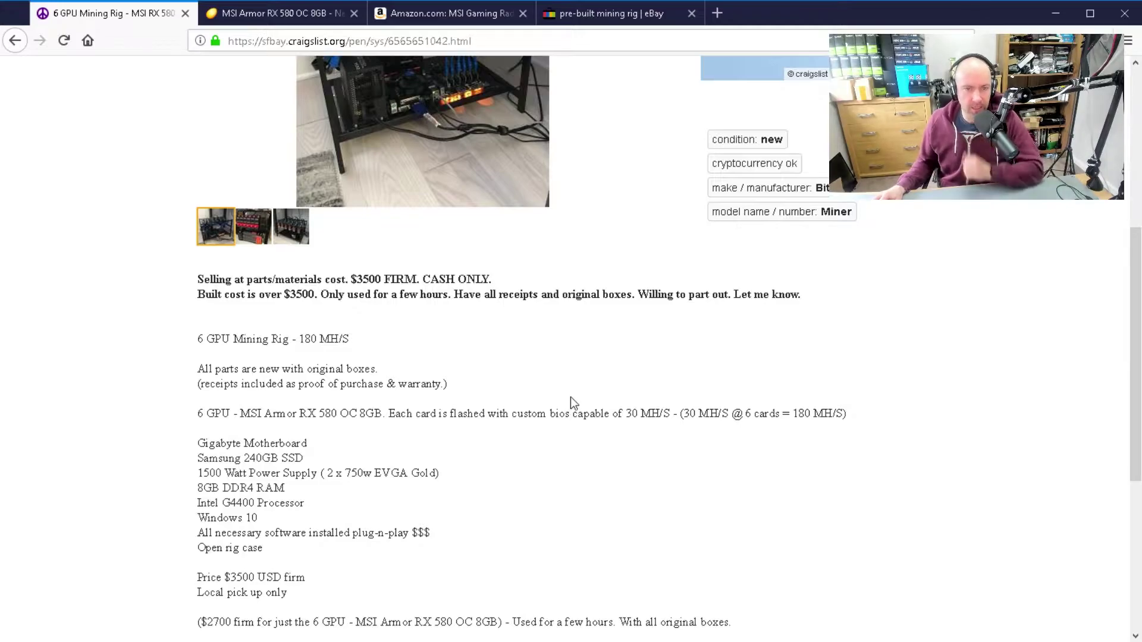
scroll(535, 421, down, 2)
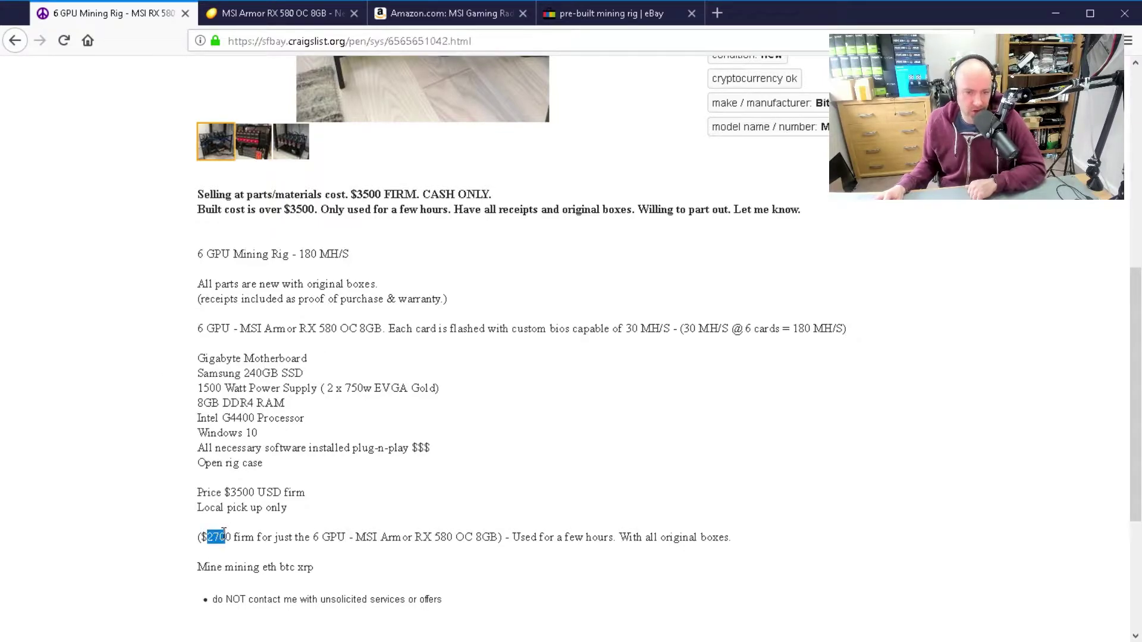
drag(225, 534, 341, 538)
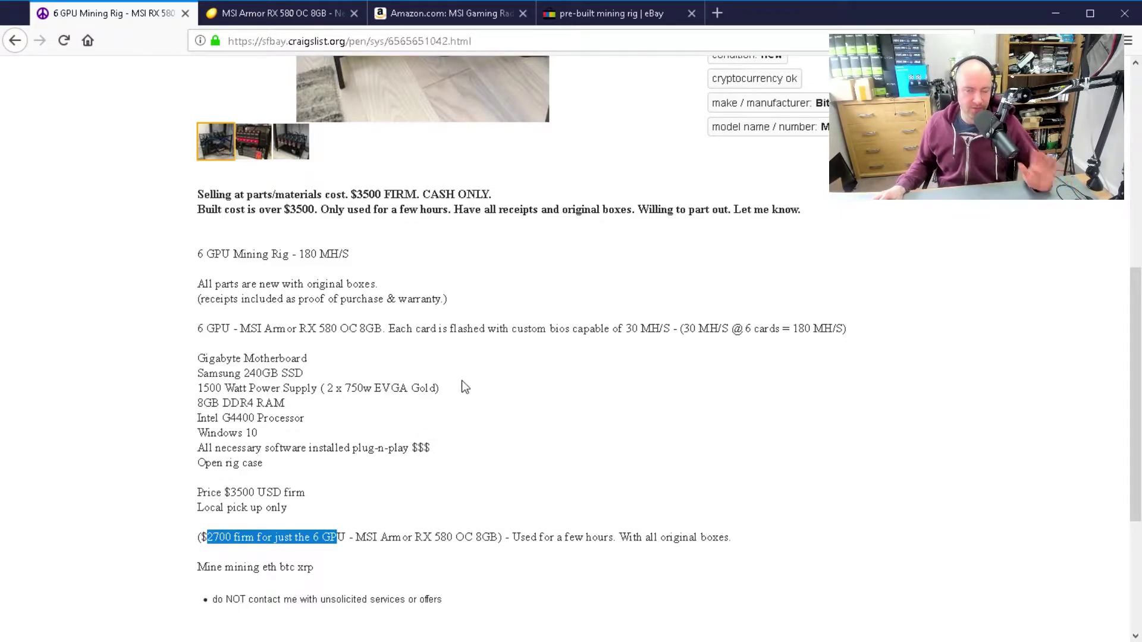
- Review the Newegg RX 580 results and highlight the Amazon price 327.67, then start a new tab
click(268, 9)
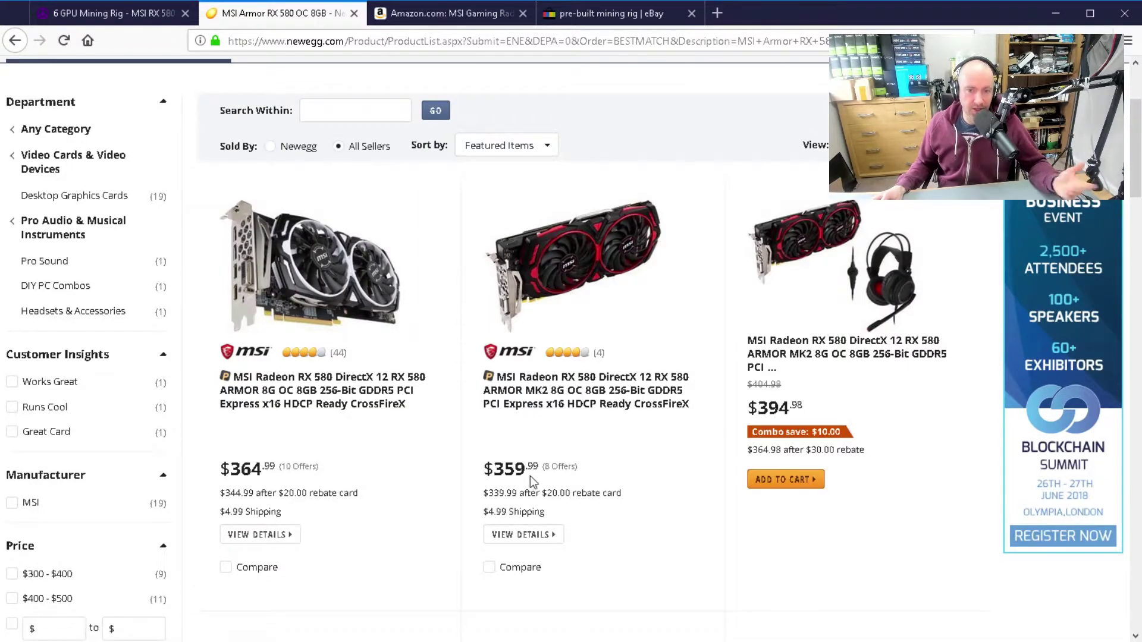
click(451, 13)
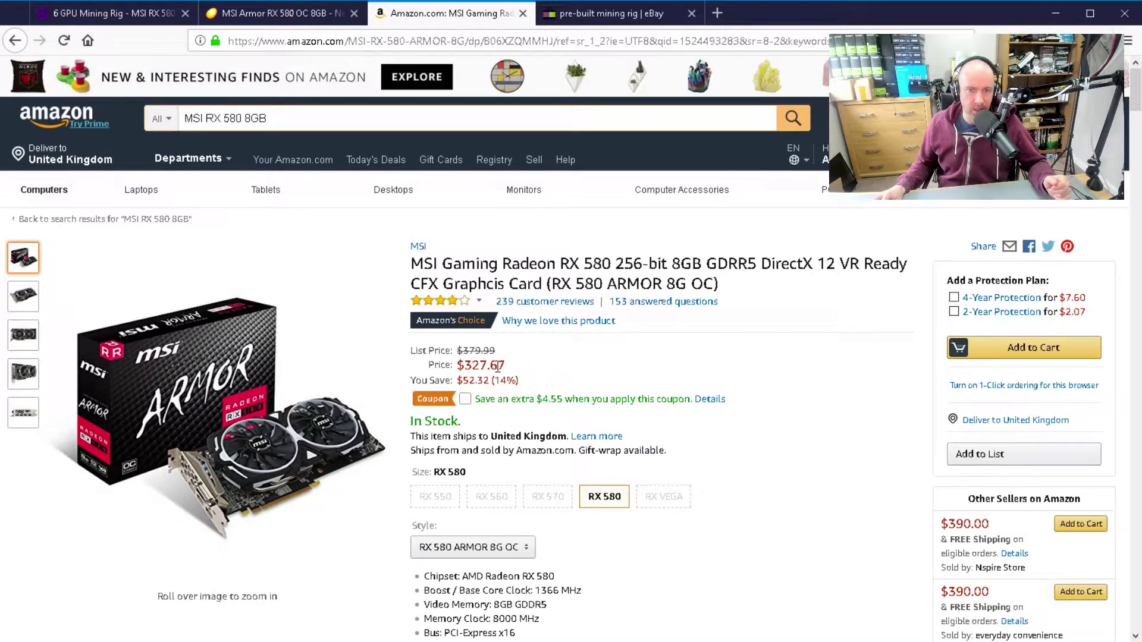
drag(505, 365, 462, 365)
click(517, 375)
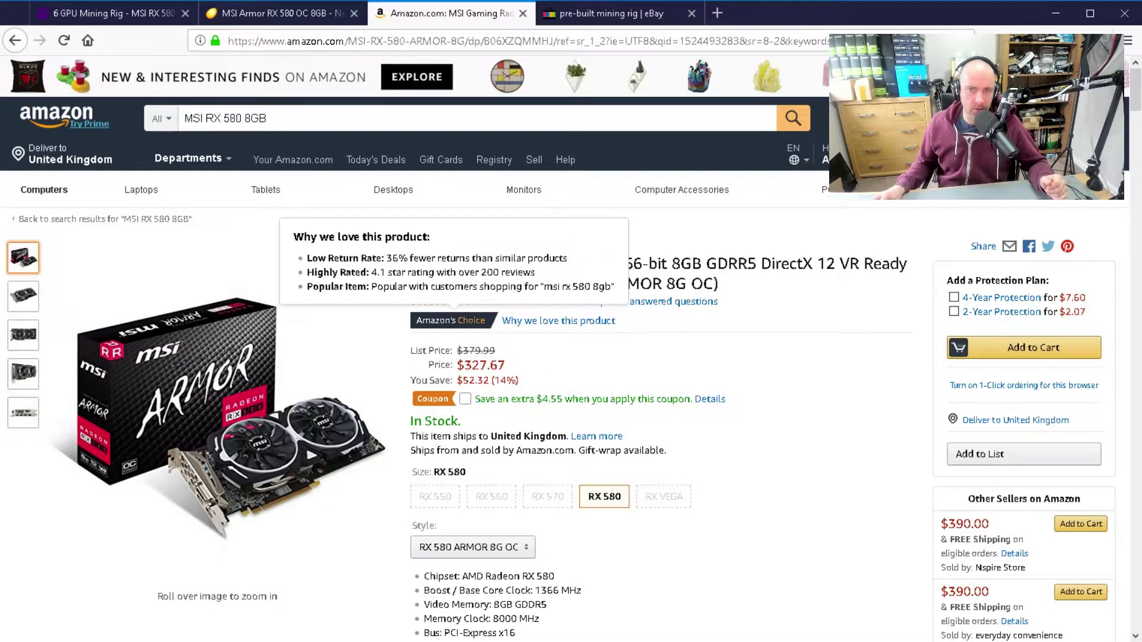
click(716, 13)
text(327.67)
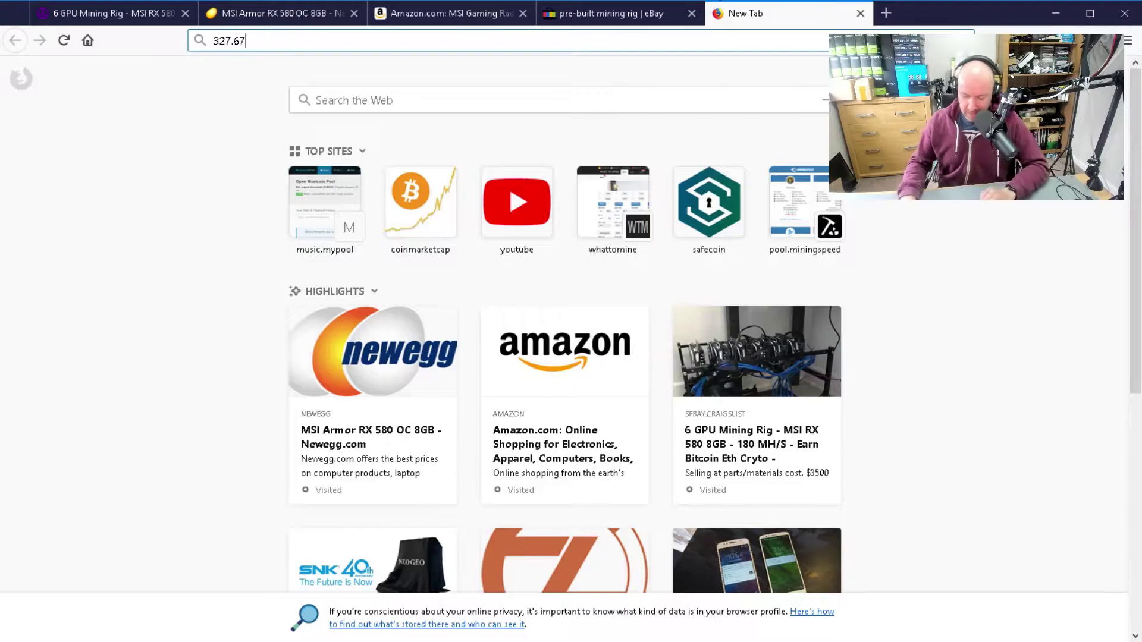
text(*6)
- Run 327.67*6 in Google to get $1,966.02 and return to the Craigslist listing
key(Return)
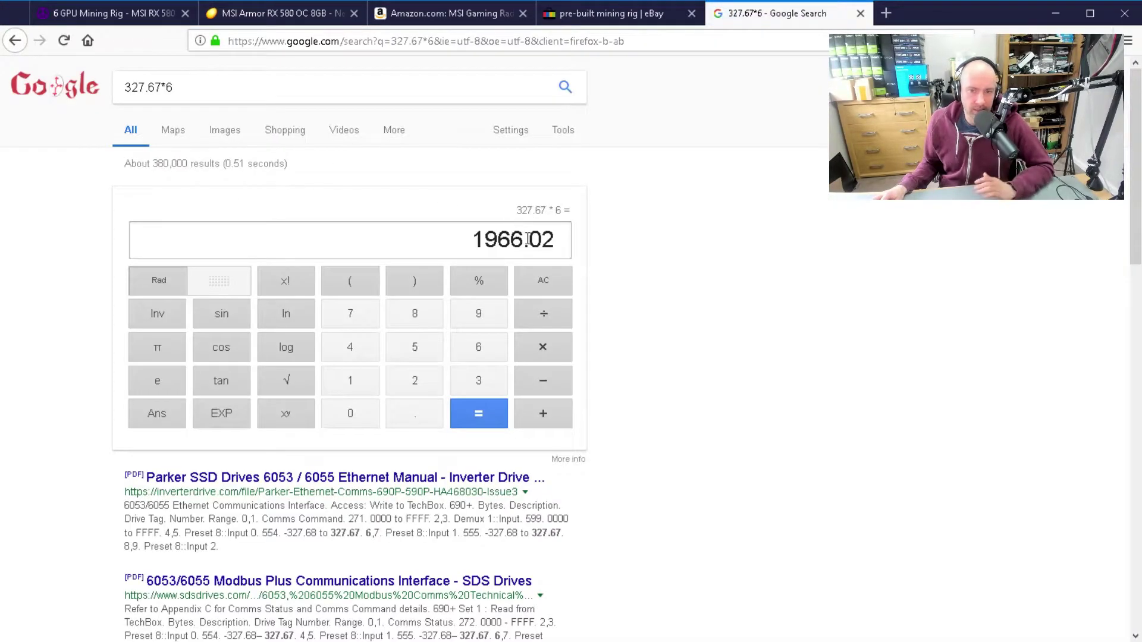
click(116, 13)
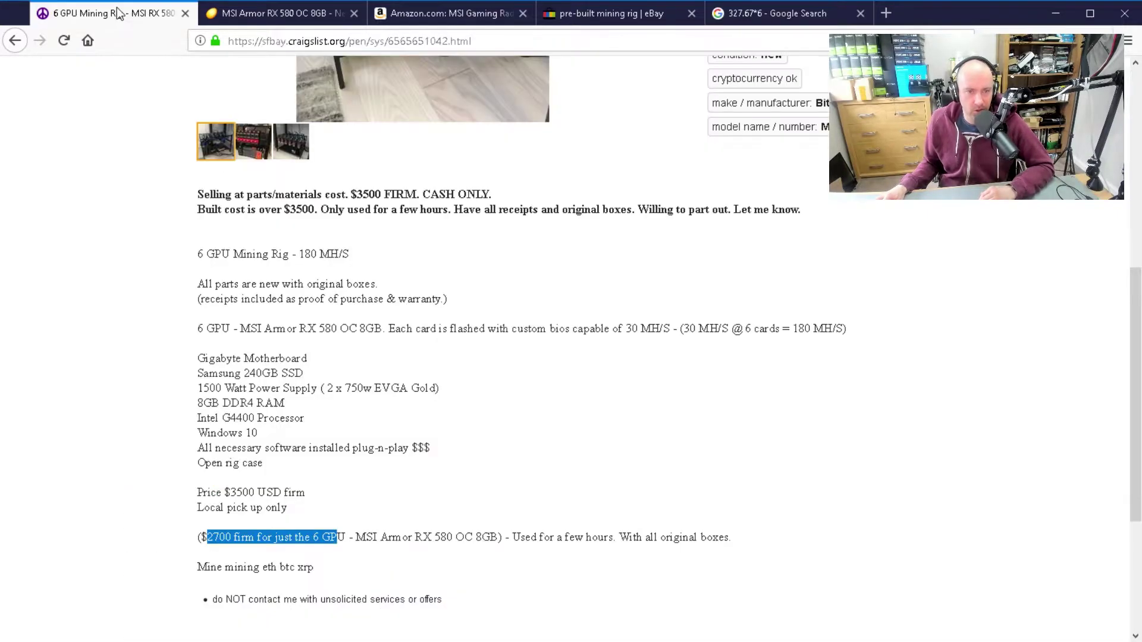
- Revisit the $1,966.02 calculator result and come back to the 6 GPU mining rig listing
click(356, 442)
scroll(393, 455, up, 8)
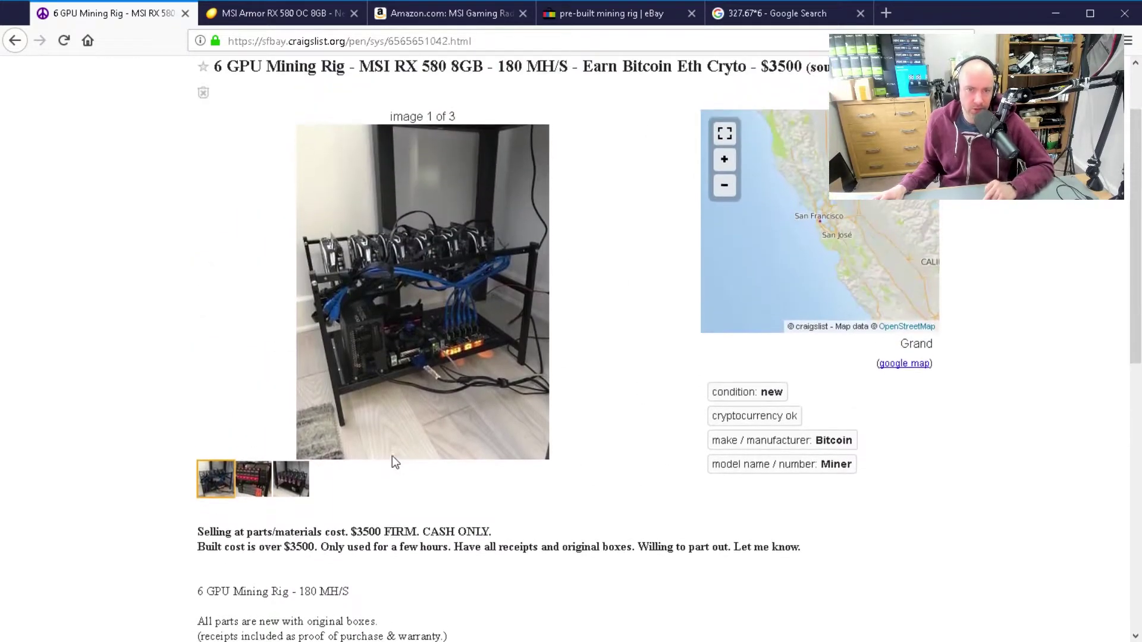
scroll(391, 456, down, 2)
scroll(375, 482, down, 1)
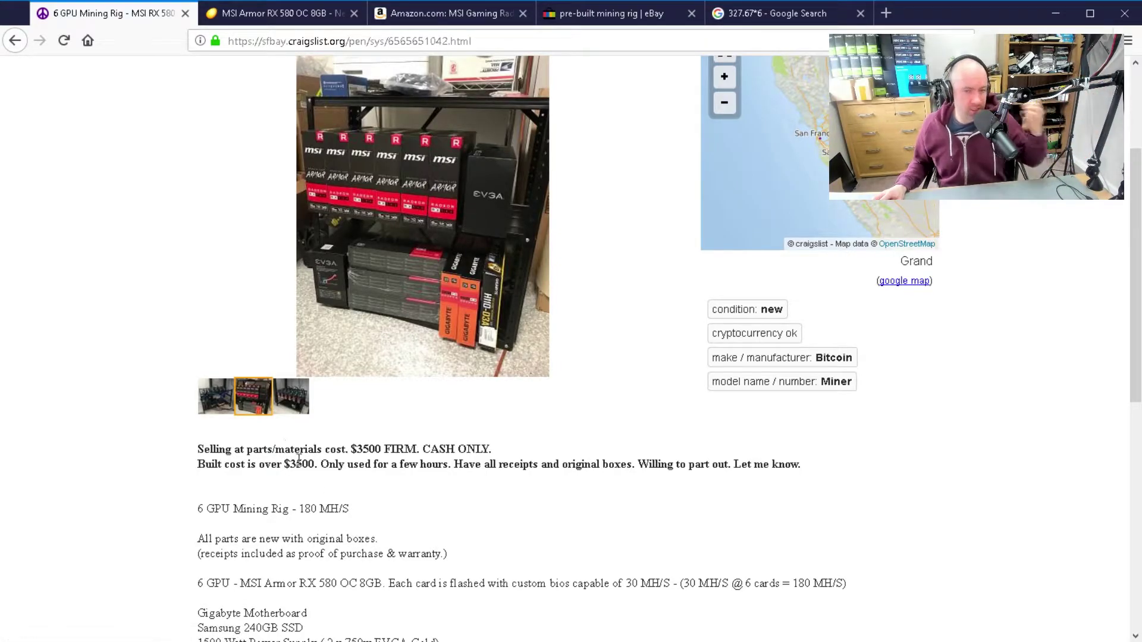
scroll(405, 503, down, 4)
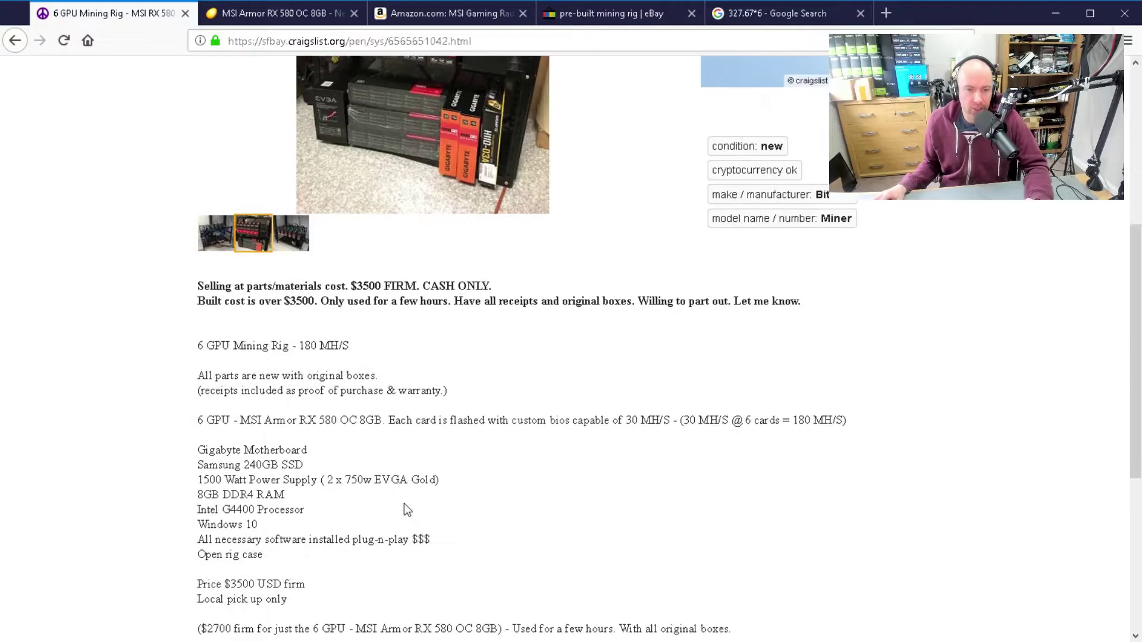
scroll(404, 503, down, 3)
click(785, 12)
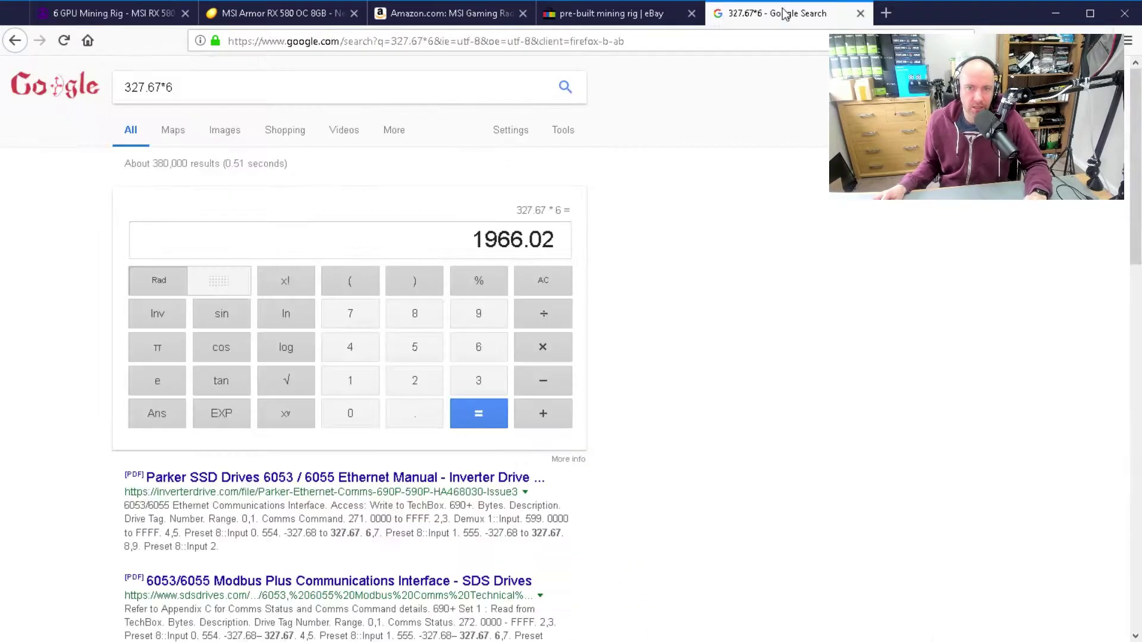
click(134, 16)
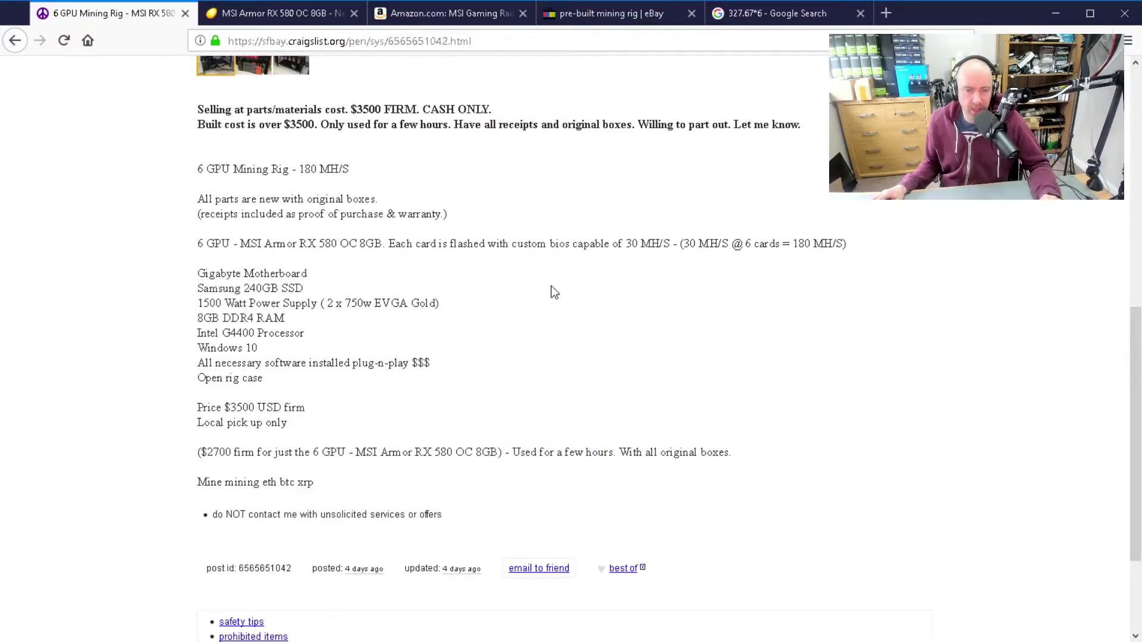
scroll(550, 292, up, 2)
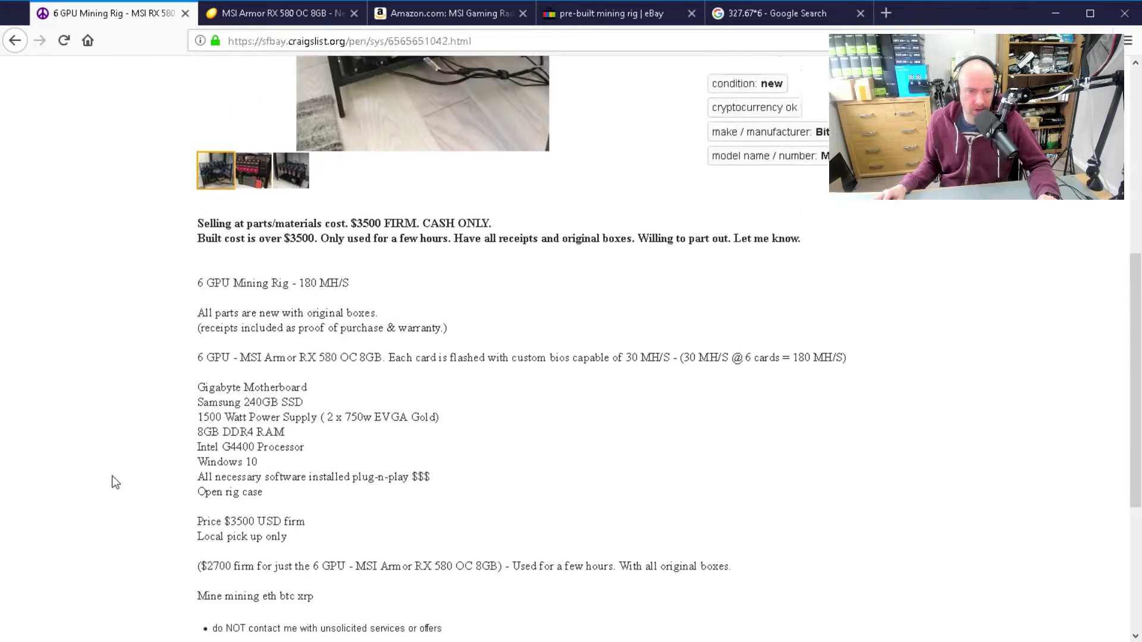
scroll(116, 481, up, 2)
scroll(294, 439, down, 2)
scroll(268, 384, down, 1)
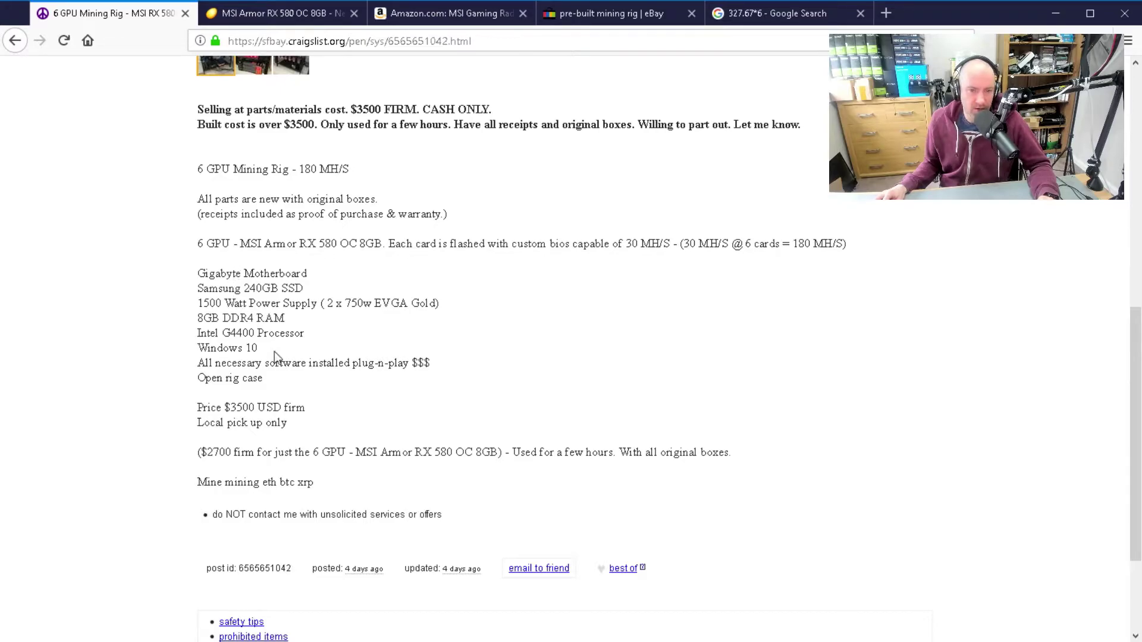
drag(264, 378, 188, 277)
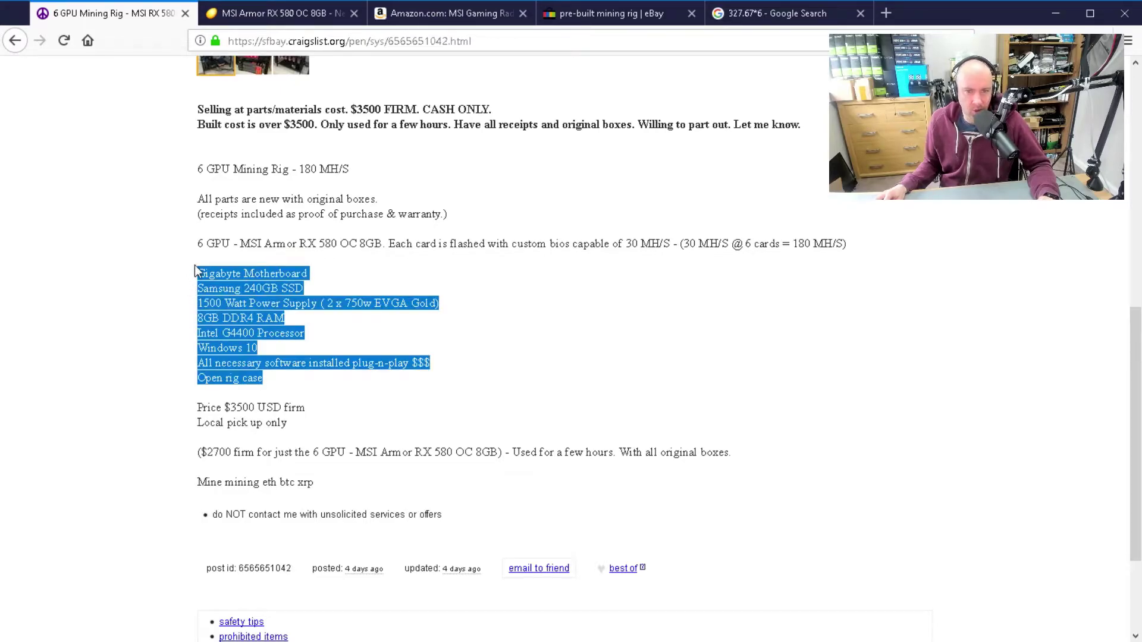
click(314, 295)
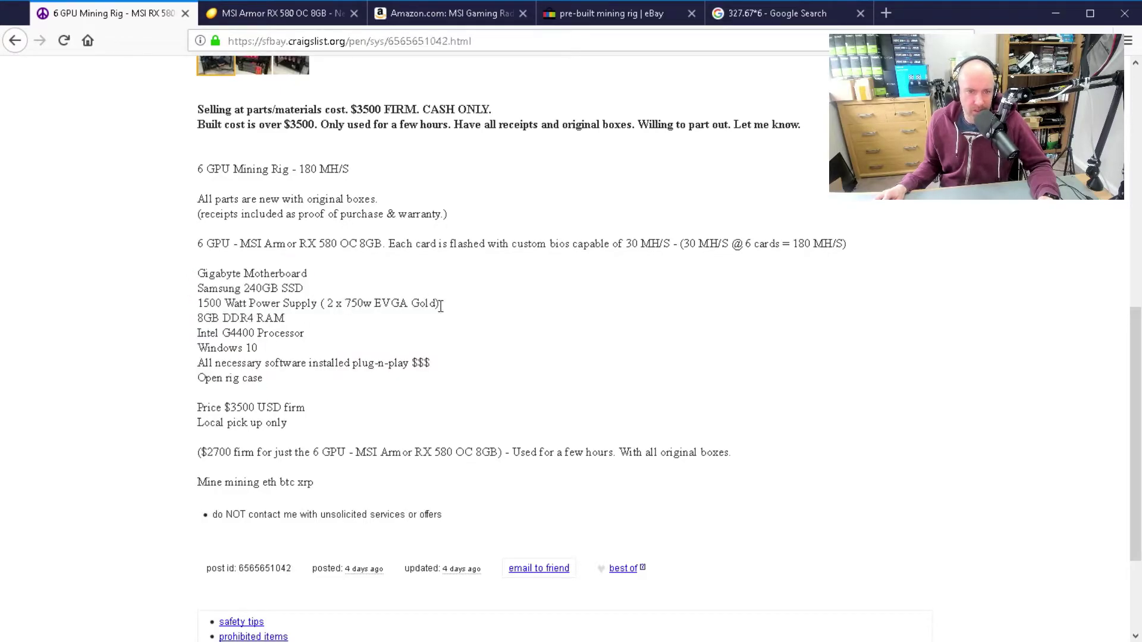
drag(437, 303, 328, 304)
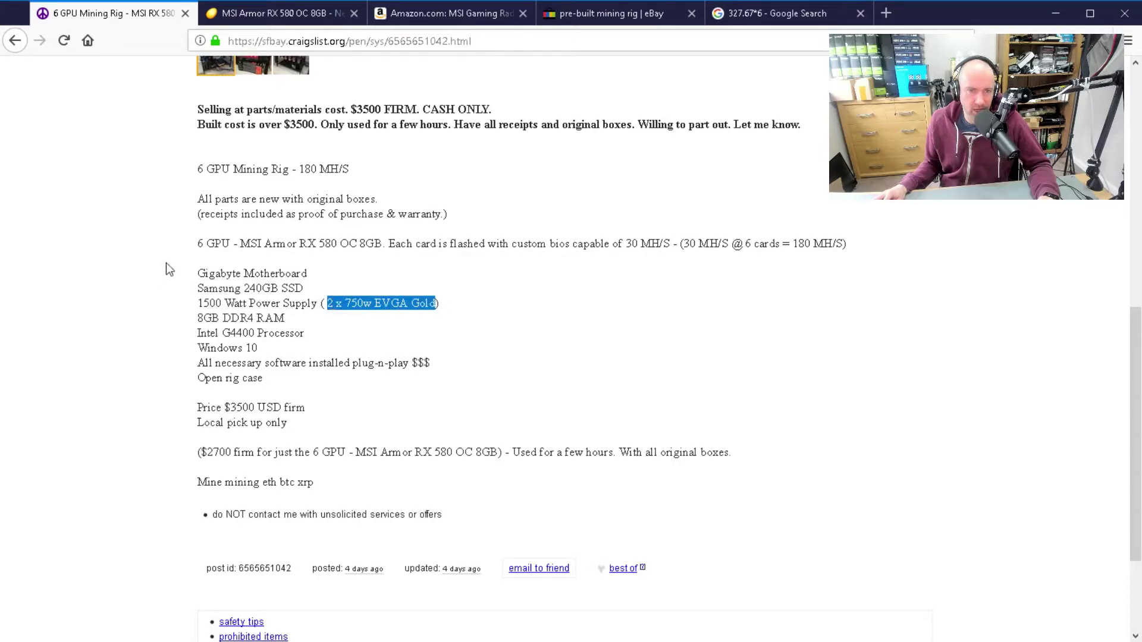
drag(167, 268, 343, 380)
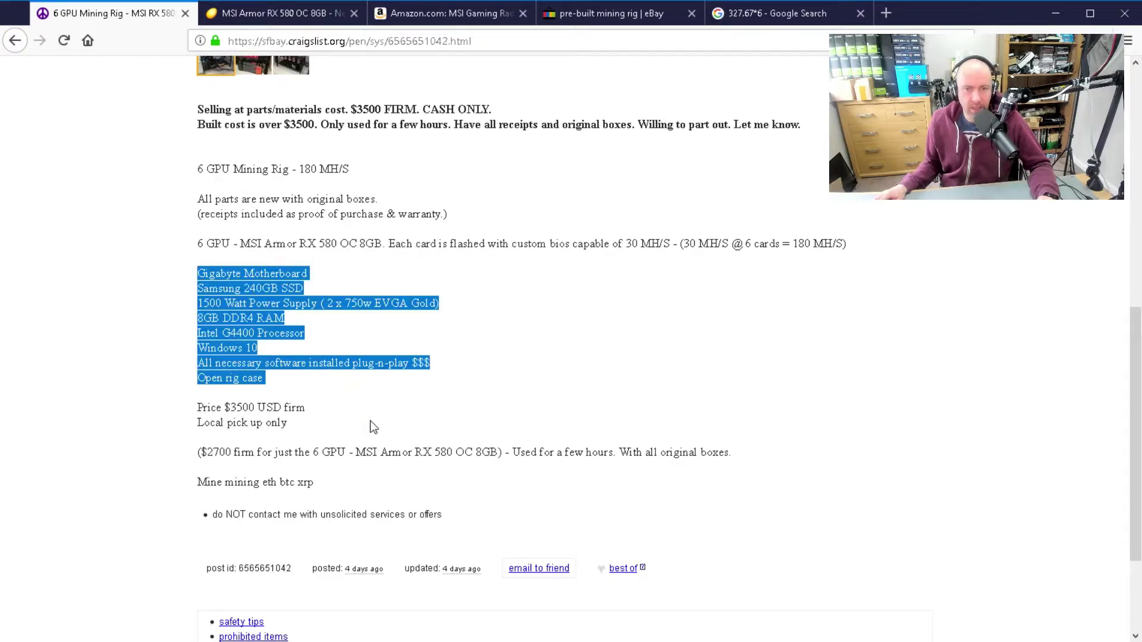
scroll(371, 421, up, 3)
scroll(407, 354, down, 2)
scroll(399, 385, up, 3)
scroll(399, 386, up, 3)
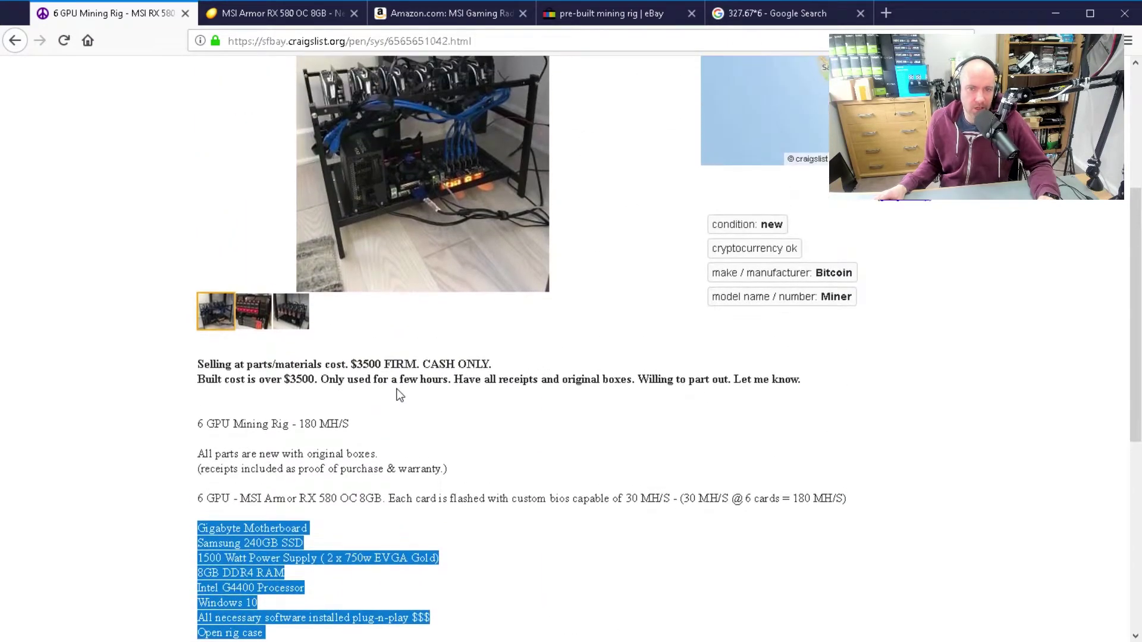
scroll(393, 379, up, 5)
scroll(383, 373, down, 5)
scroll(382, 374, down, 1)
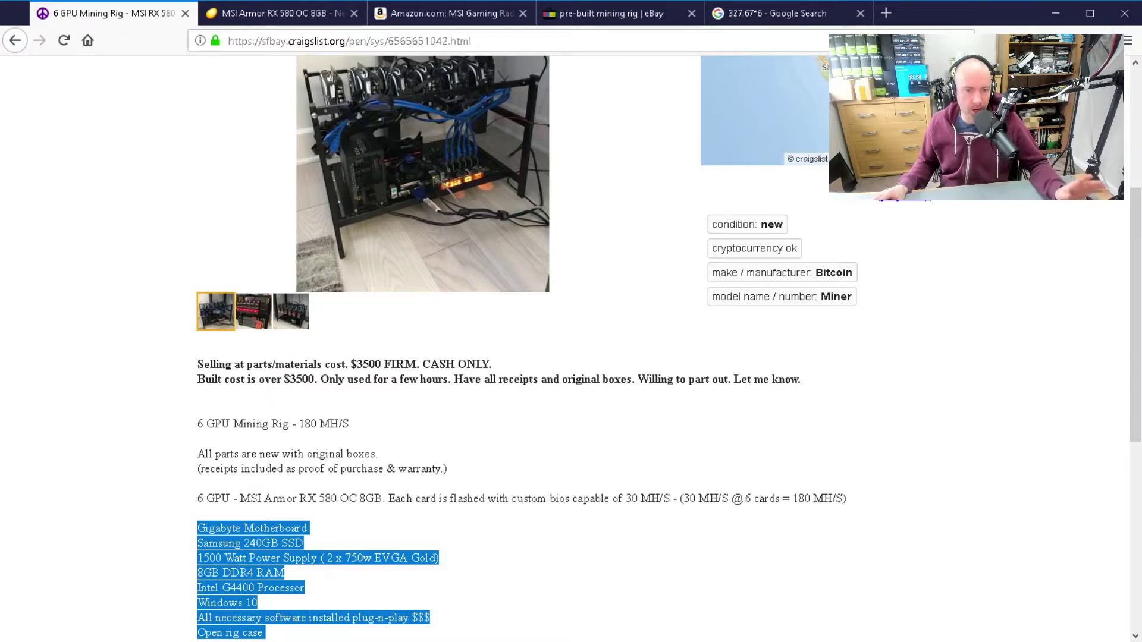
scroll(505, 322, down, 3)
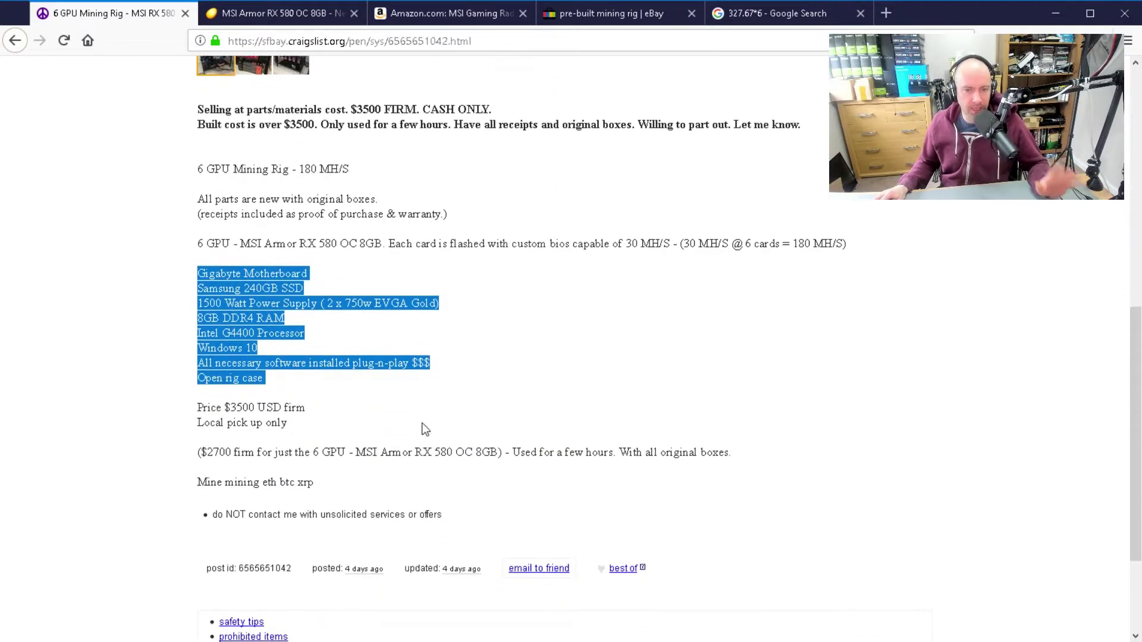
click(555, 406)
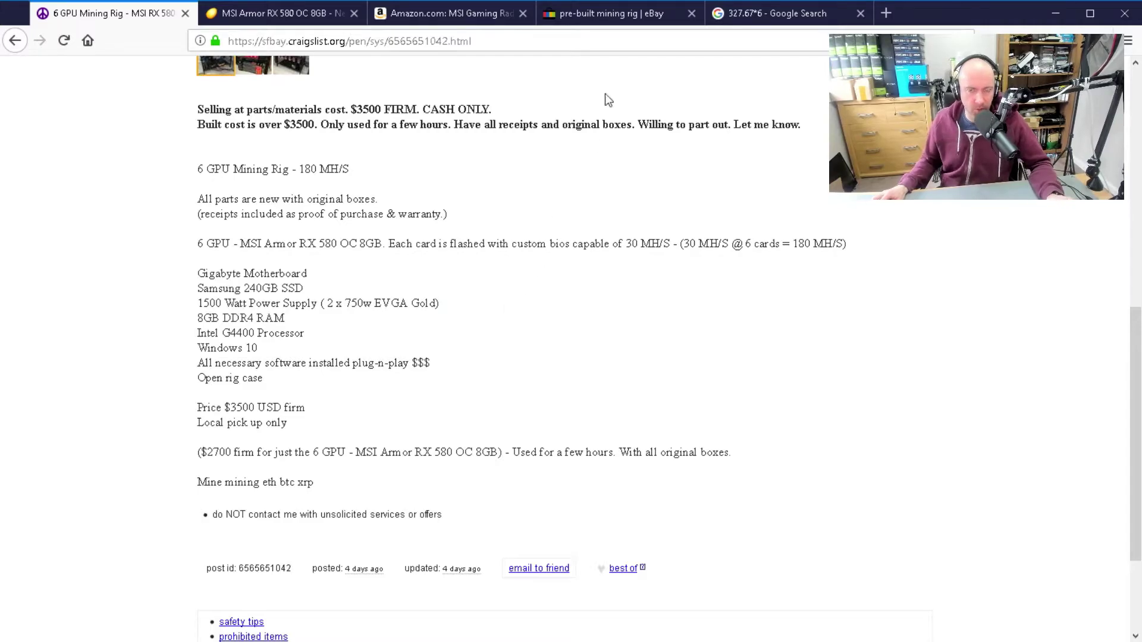
- View the eBay pre-built mining rig search results and their prices
click(616, 14)
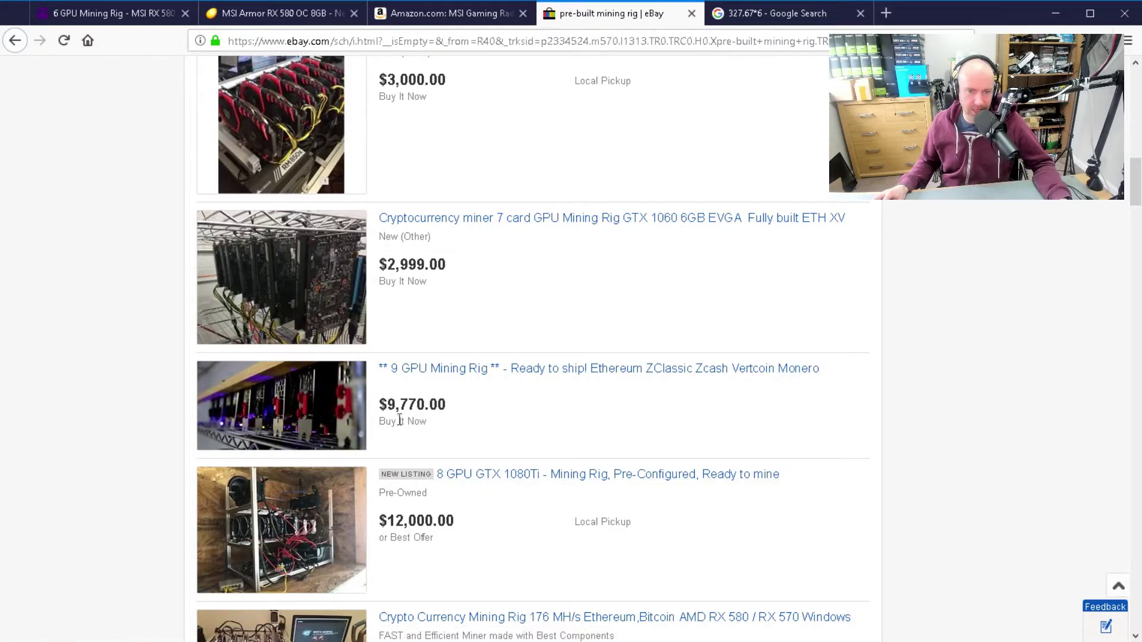
drag(1135, 183, 1128, 223)
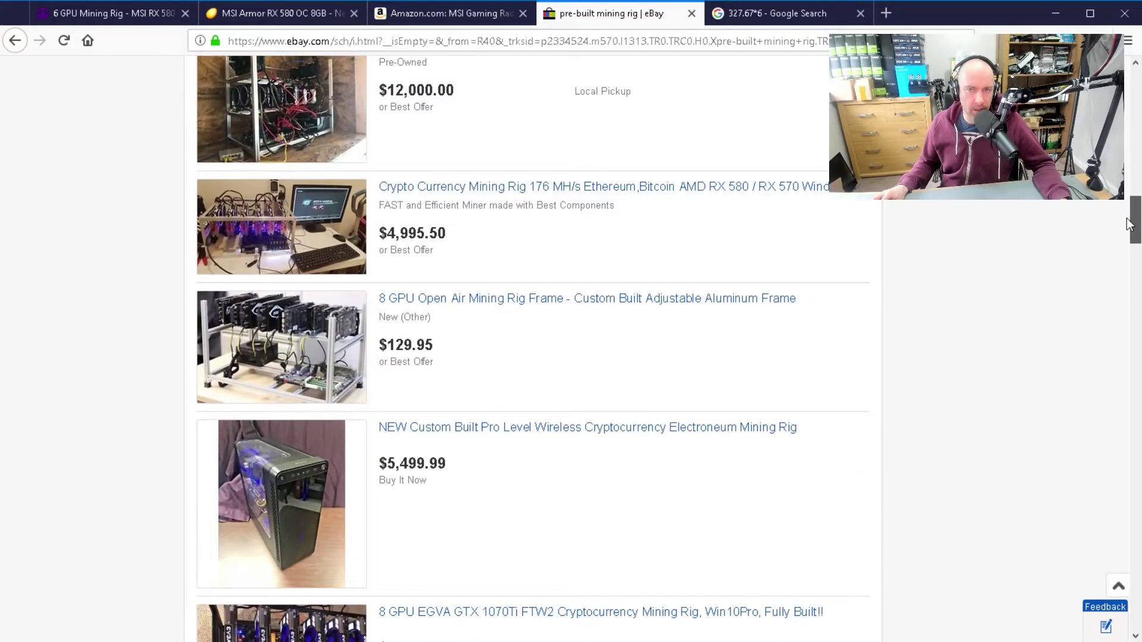
drag(1127, 223, 1133, 232)
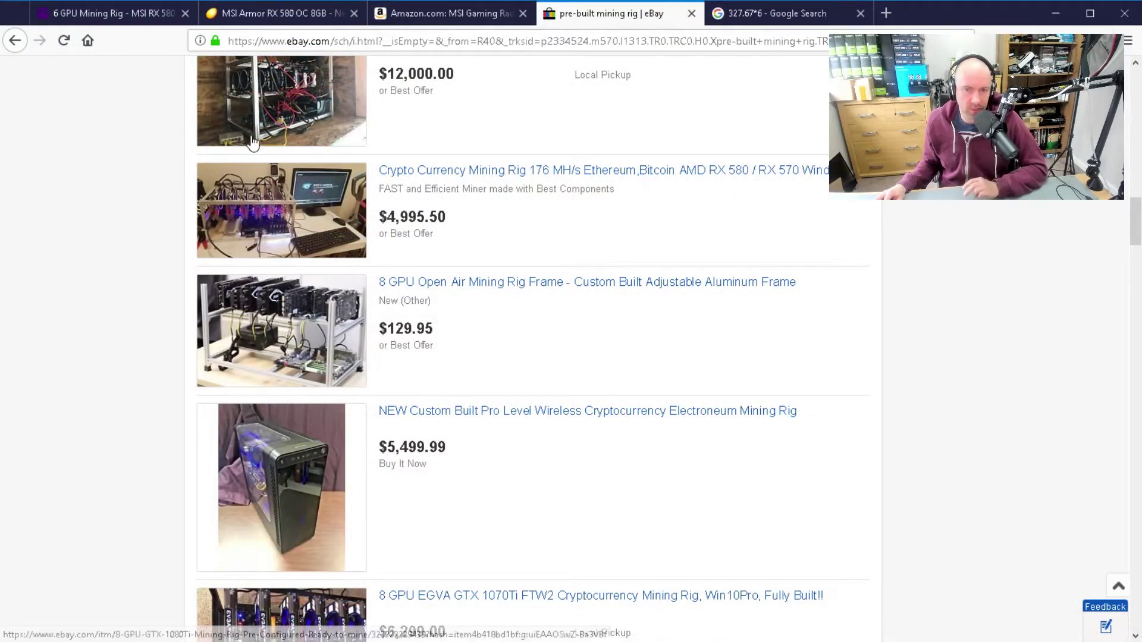
- Return to the Craigslist rig listing, check the Amazon RX 580 price once more, and come back
click(437, 13)
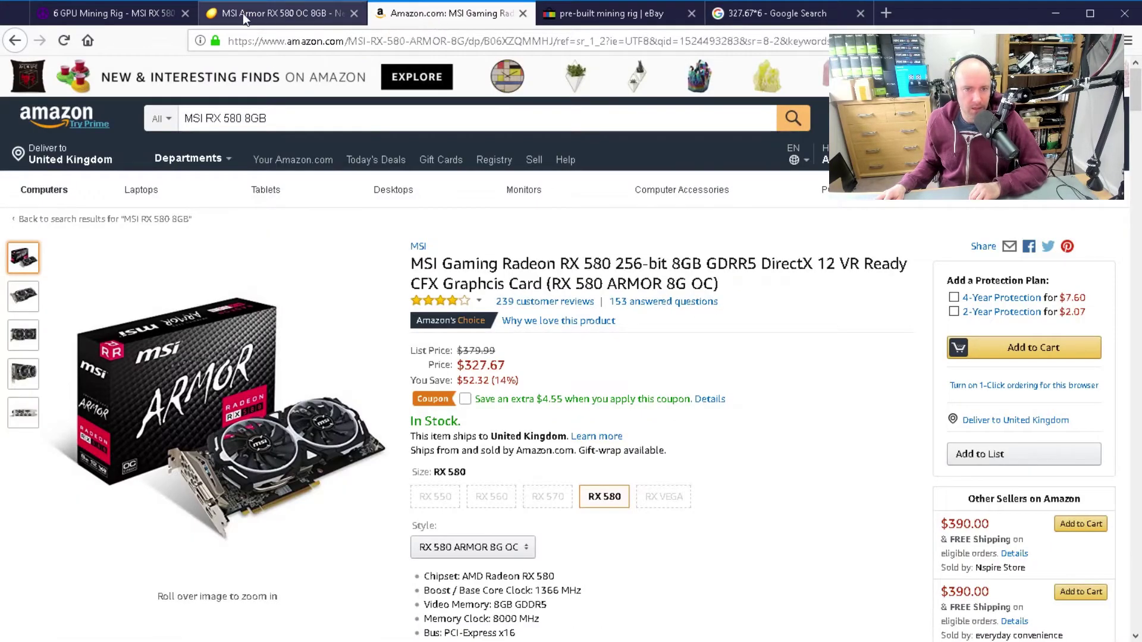
click(276, 12)
click(108, 13)
scroll(306, 306, up, 6)
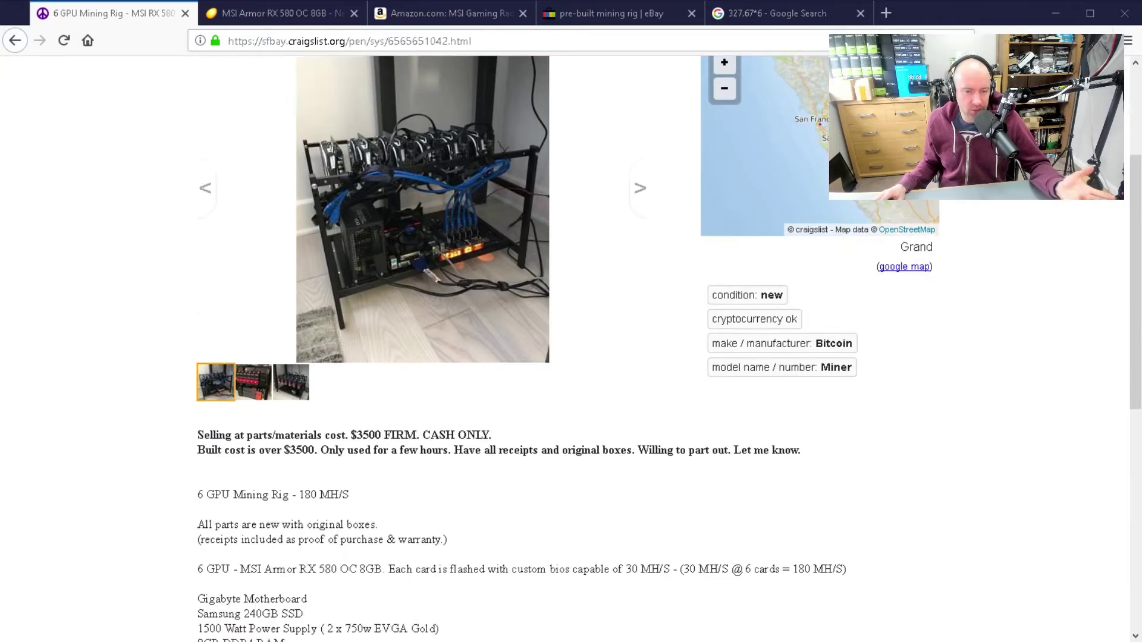
scroll(420, 357, down, 5)
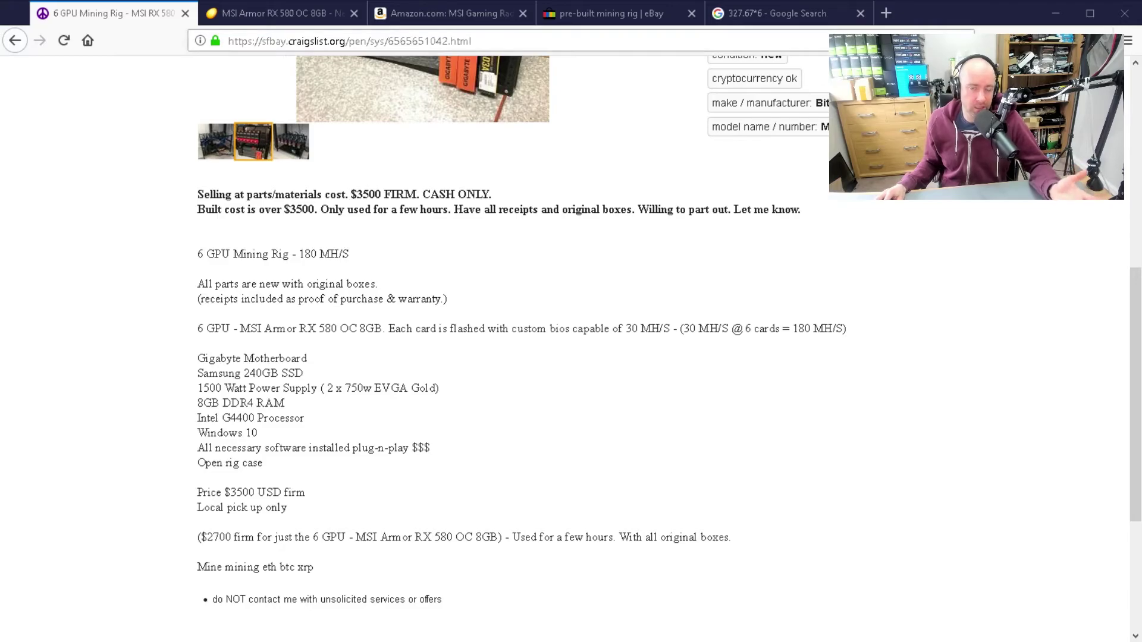
click(451, 13)
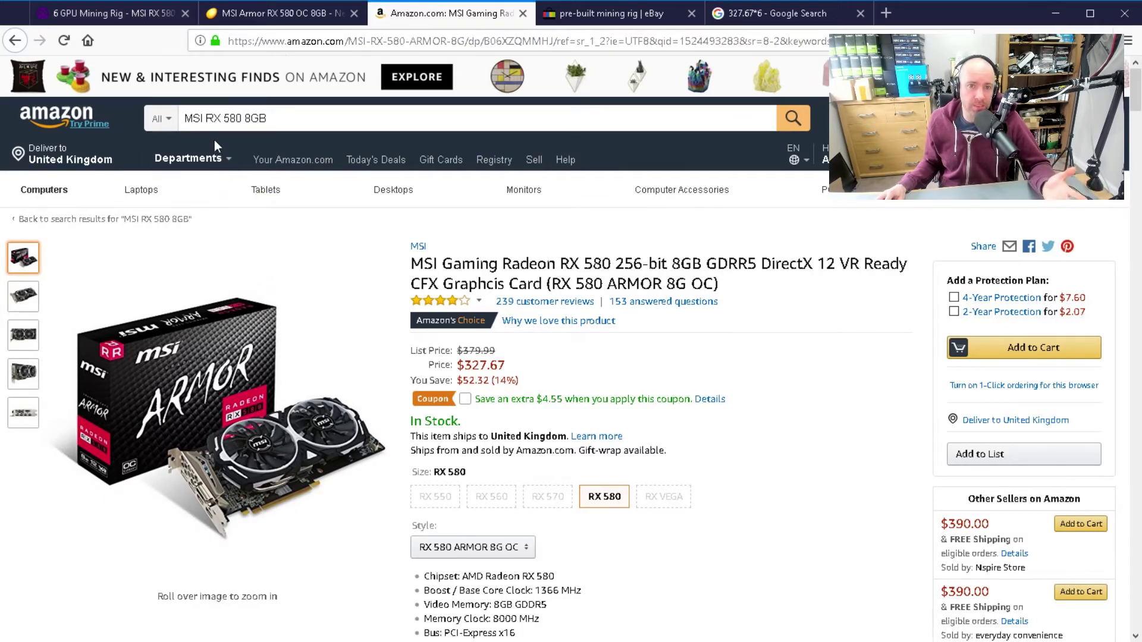
click(107, 13)
scroll(446, 357, up, 5)
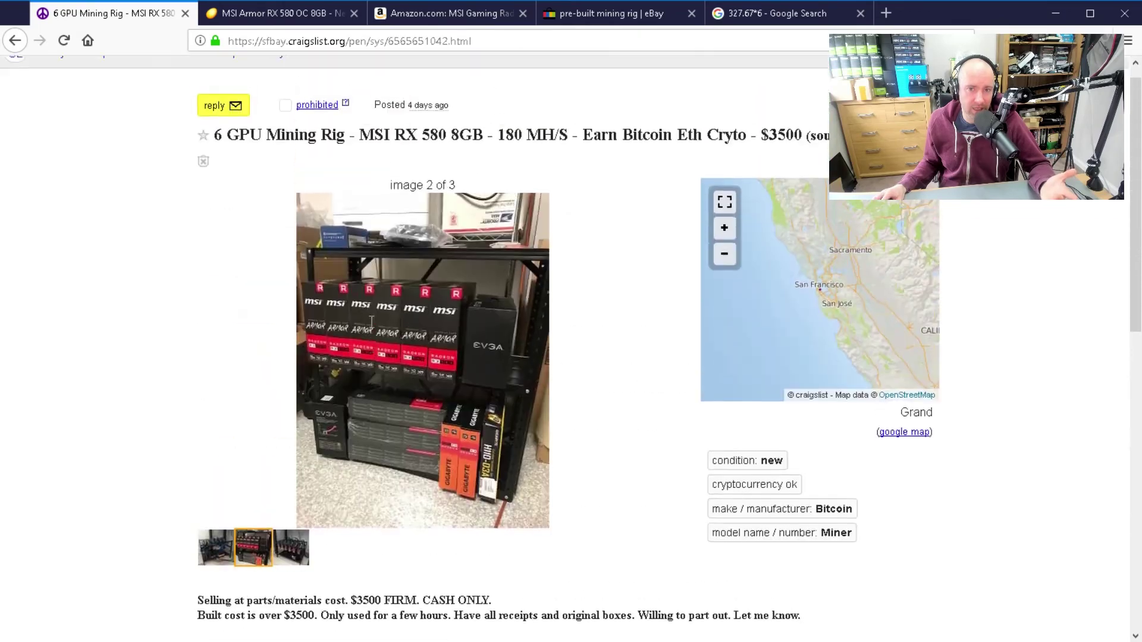